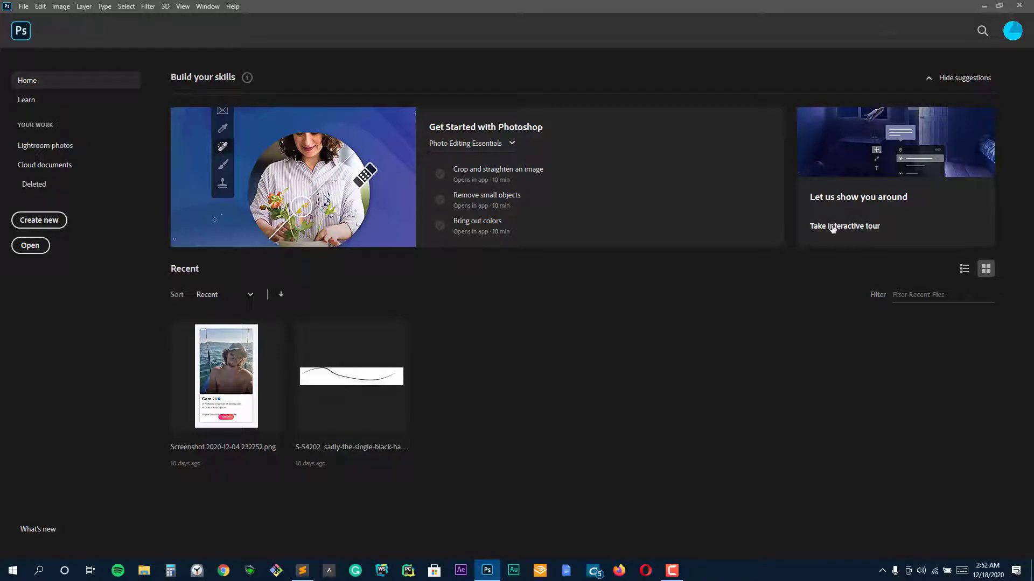
Step: Start the interactive tour and hide the Room layer to reveal the space scene
left_click(832, 229)
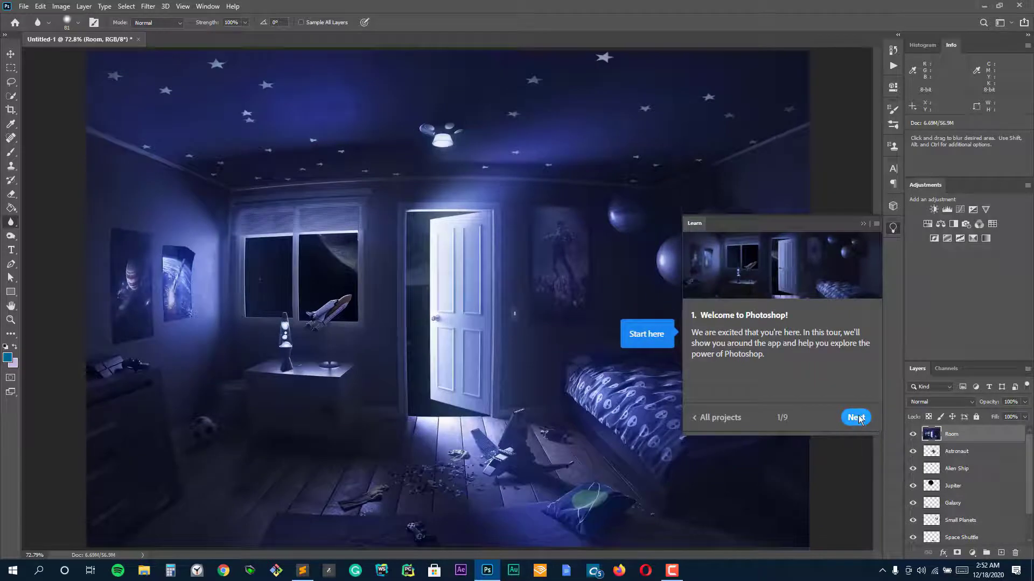
left_click(857, 418)
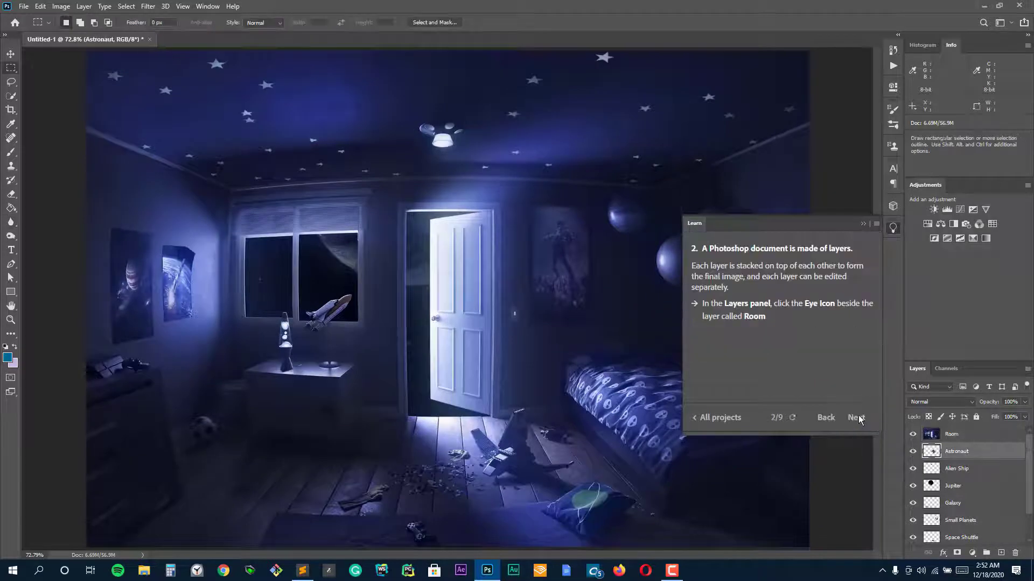
left_click(931, 434)
left_click(913, 434)
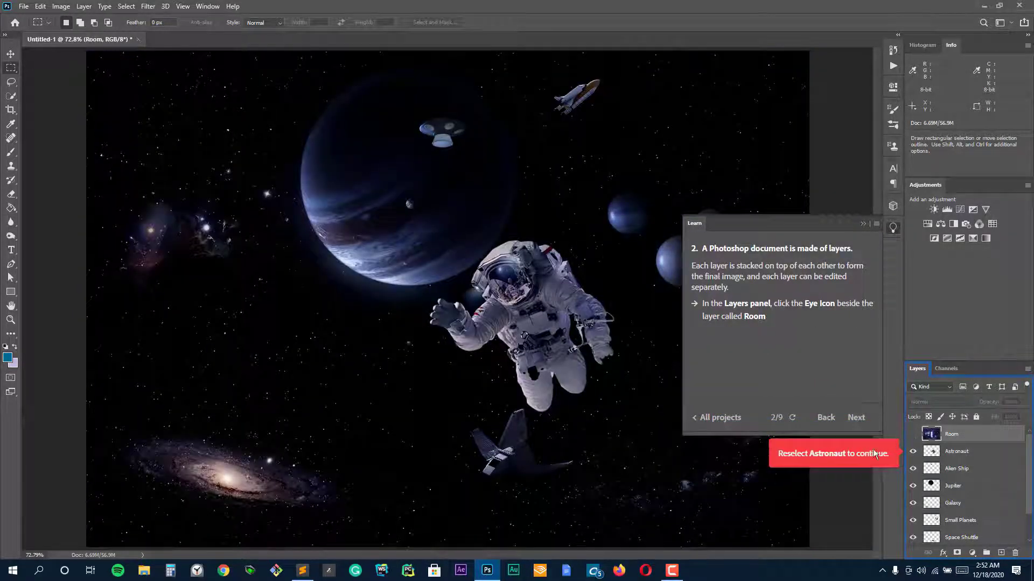
Step: Toggle Astronaut and Room visibility, ending with Room hidden and the astronaut visible, then advance the tour
left_click(953, 451)
left_click(913, 451)
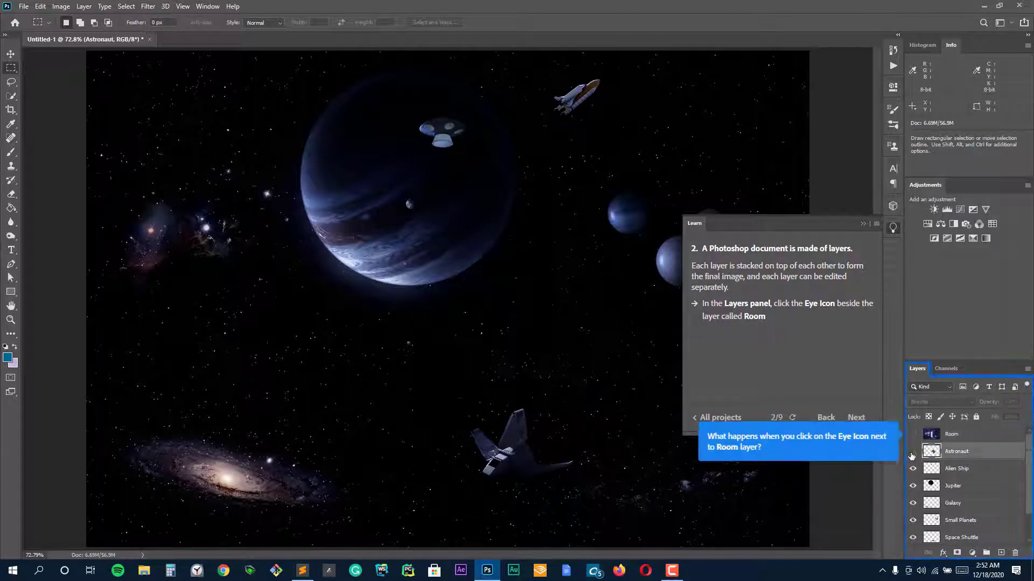
left_click(912, 434)
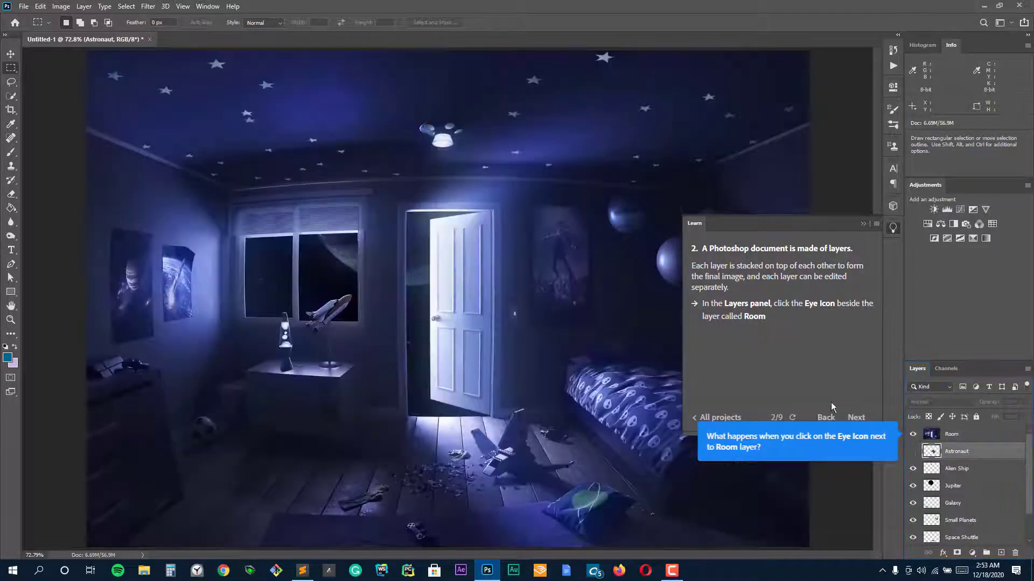
left_click(913, 434)
left_click(913, 451)
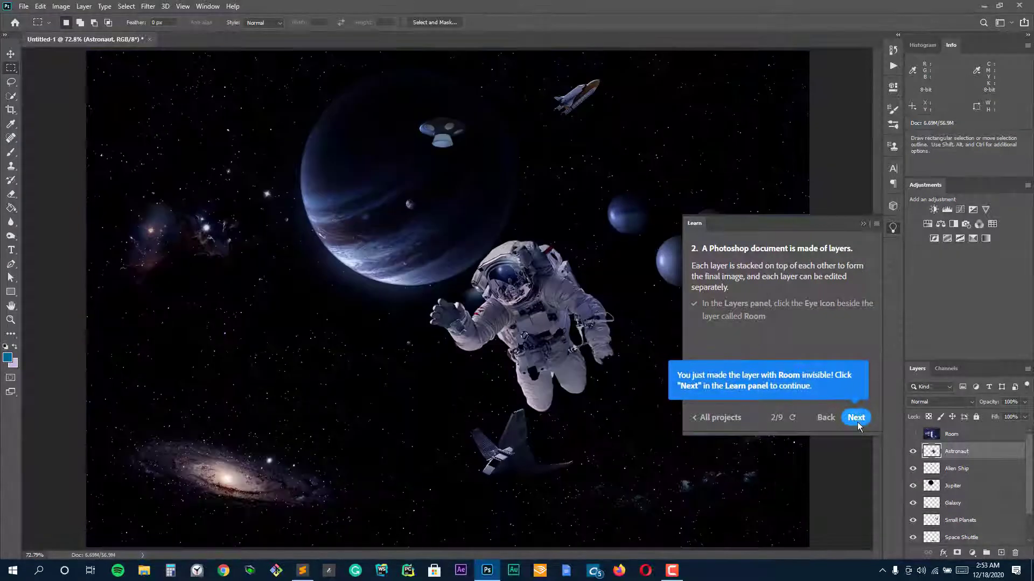
left_click(860, 419)
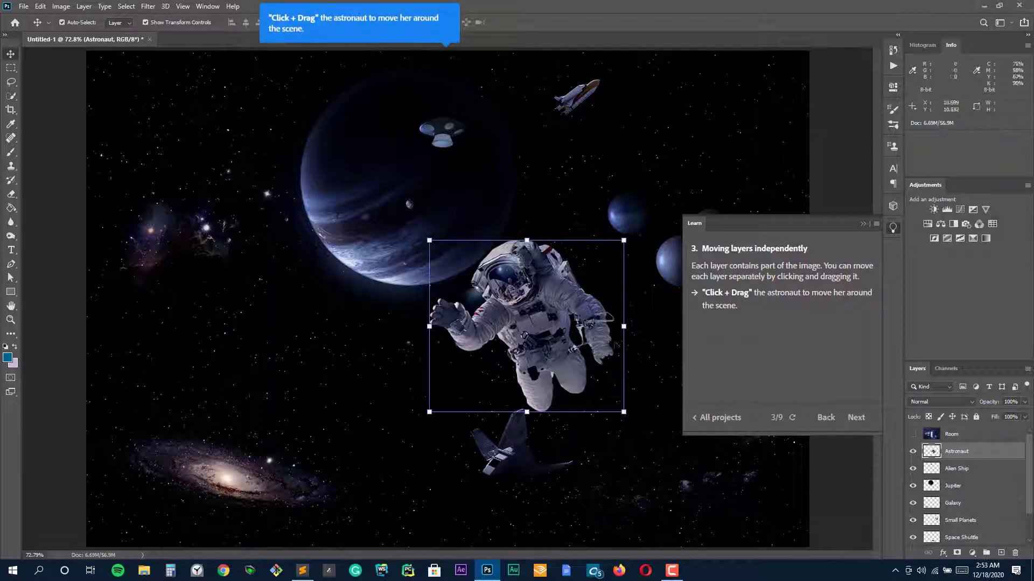
Step: Drag the astronaut down-left above the galaxy and fade the Galaxy layer to 75% opacity
left_click_drag(544, 314, 331, 370)
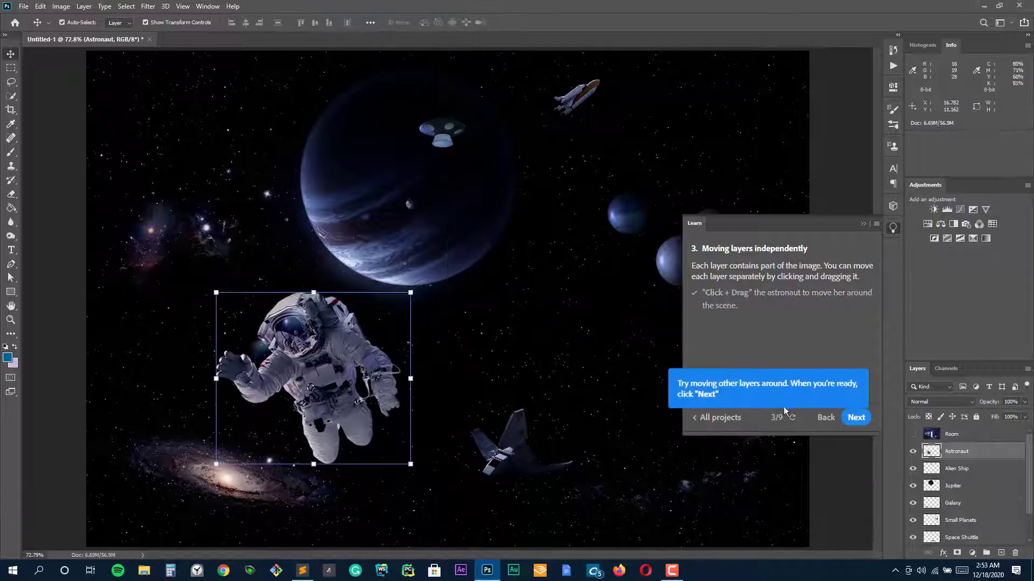
left_click(858, 415)
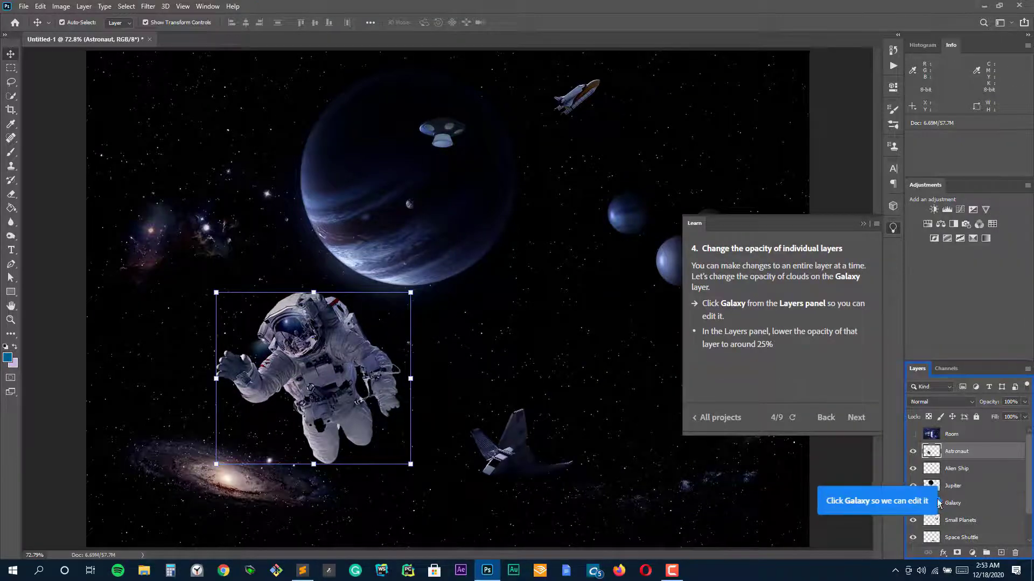
left_click(963, 504)
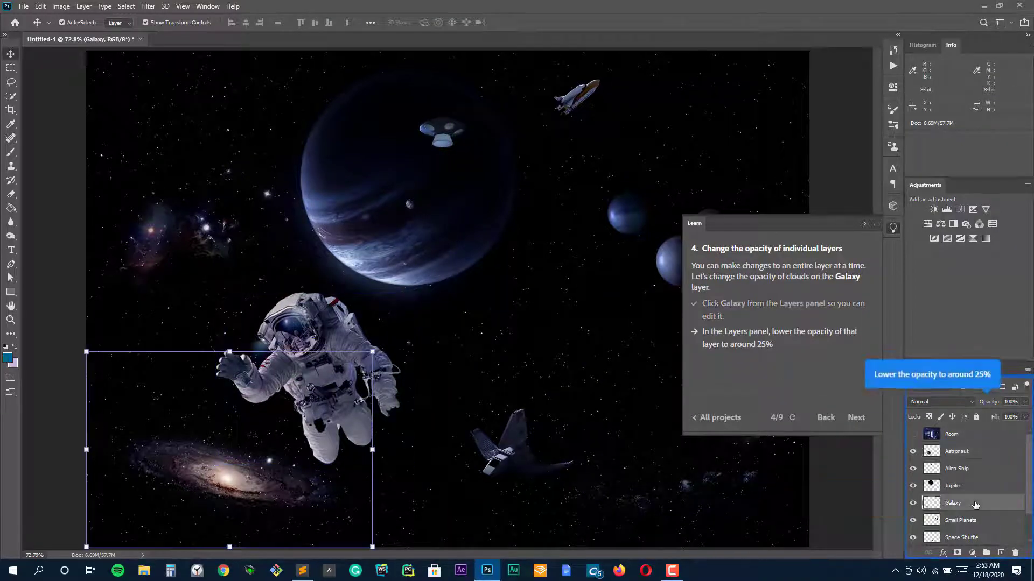
left_click(1024, 401)
mouse_move(1024, 414)
left_mouse_down()
mouse_move(989, 415)
mouse_move(1021, 424)
mouse_move(991, 412)
mouse_move(1011, 418)
left_mouse_up()
left_click(976, 413)
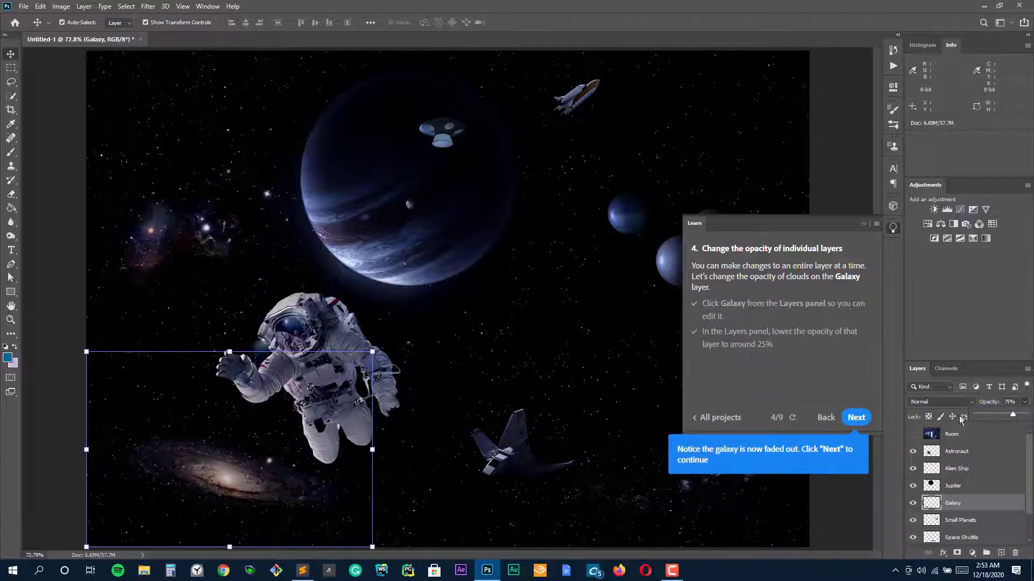
Step: Recolour Jupiter bright purple with Hue/Saturation, saturation +85 and slightly raised lightness
left_click(855, 418)
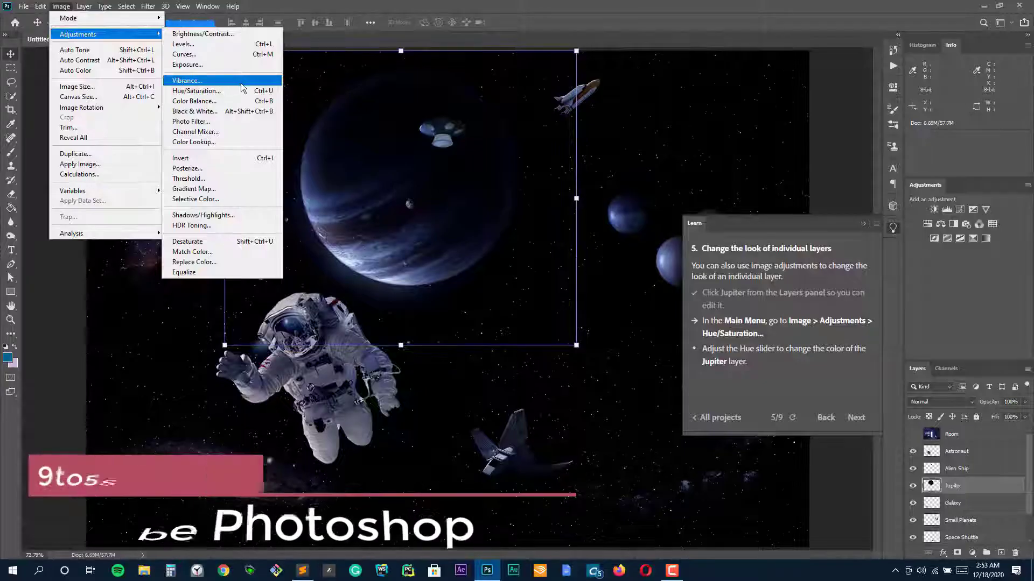
left_click(215, 79)
left_click_drag(578, 170, 615, 170)
left_click_drag(632, 101, 760, 52)
left_click_drag(742, 121, 784, 183)
left_click_drag(713, 176, 693, 177)
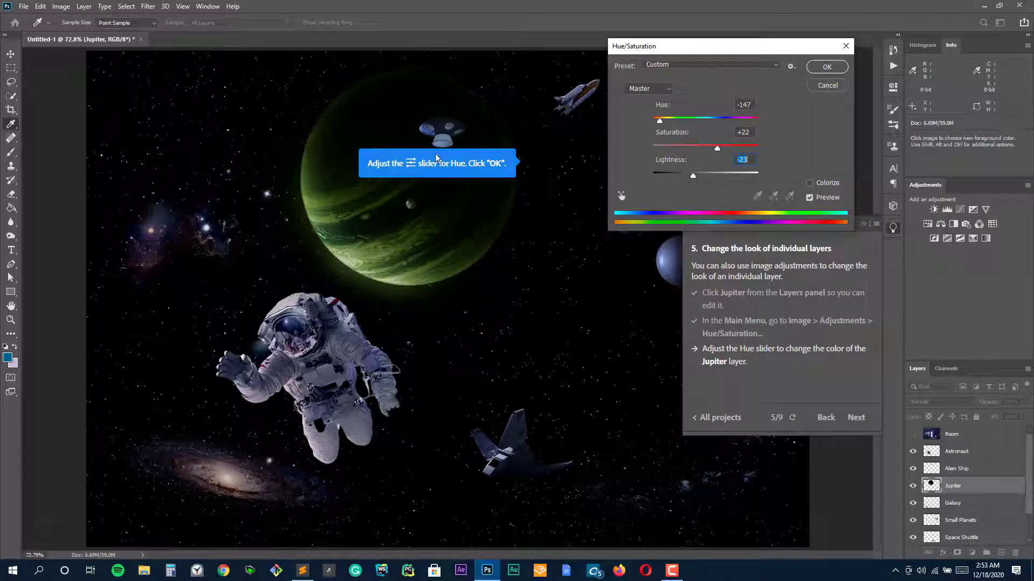
left_click(668, 146)
left_click(690, 118)
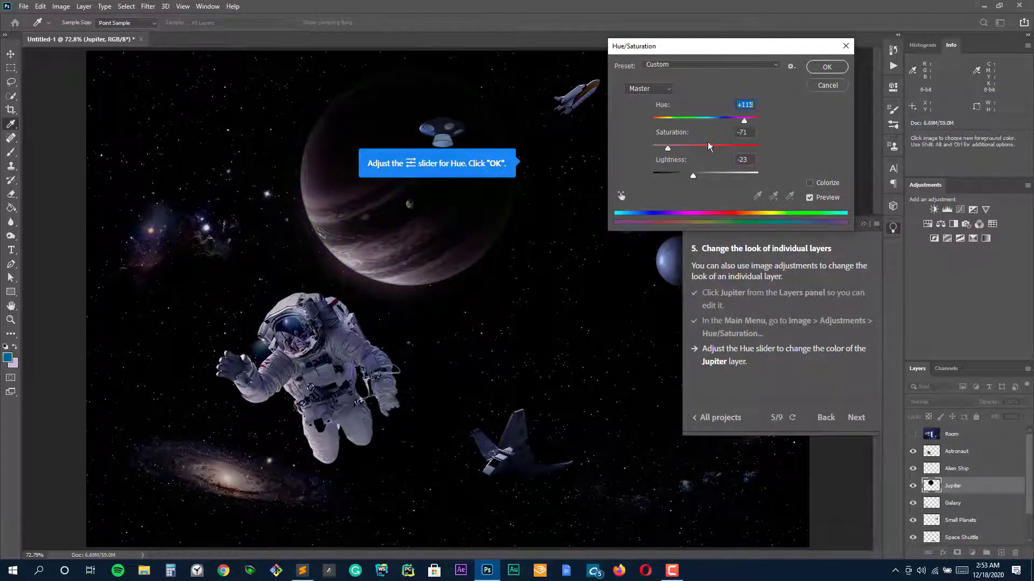
left_click(746, 146)
left_click_drag(706, 120, 726, 130)
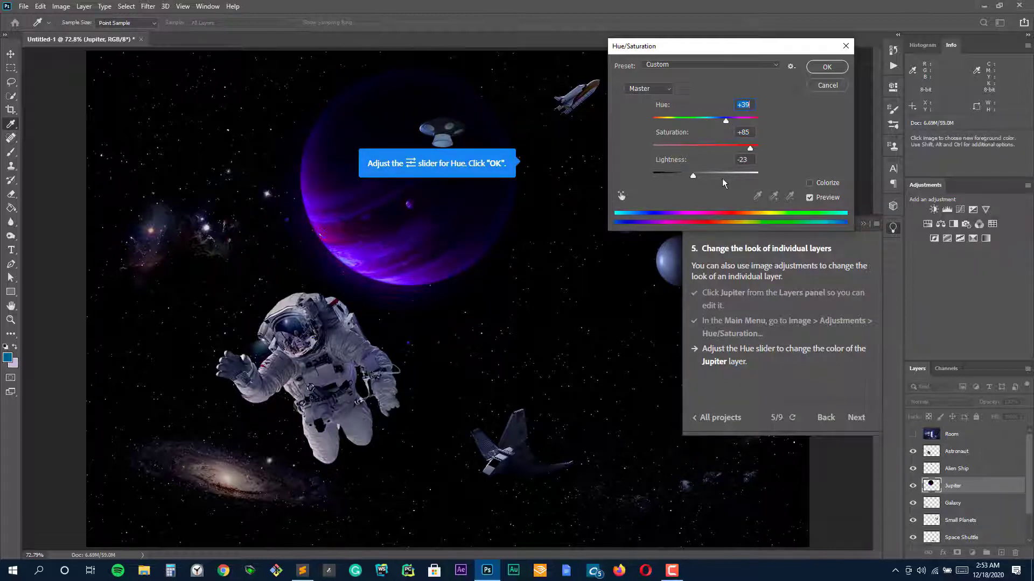
left_click_drag(701, 176, 709, 175)
left_click(827, 67)
Step: Place Jupiter at the left side with the astronaut just to its right
left_click_drag(457, 203, 325, 191)
left_click_drag(329, 343, 491, 200)
left_click_drag(272, 199, 338, 272)
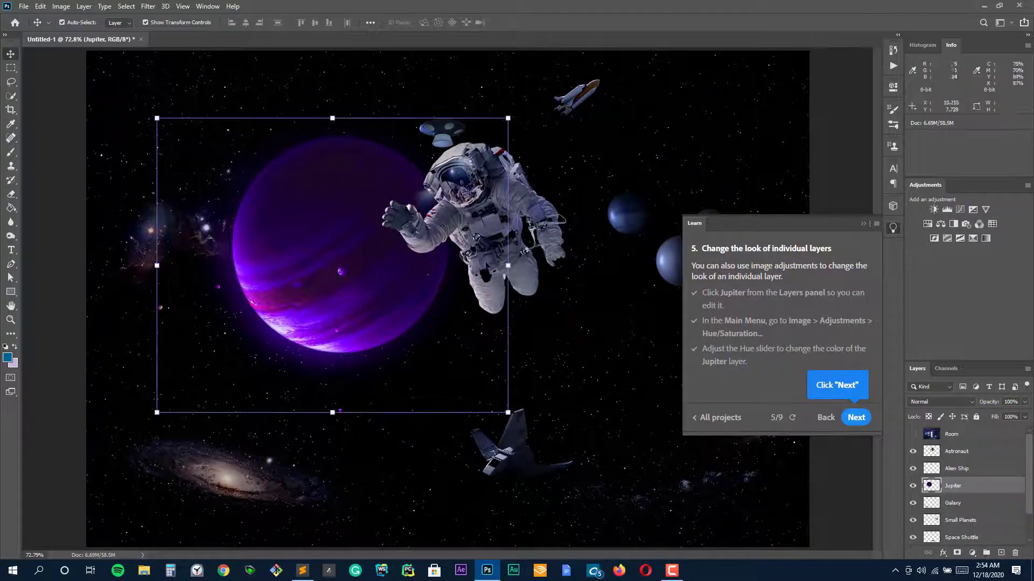
left_click_drag(492, 264, 521, 286)
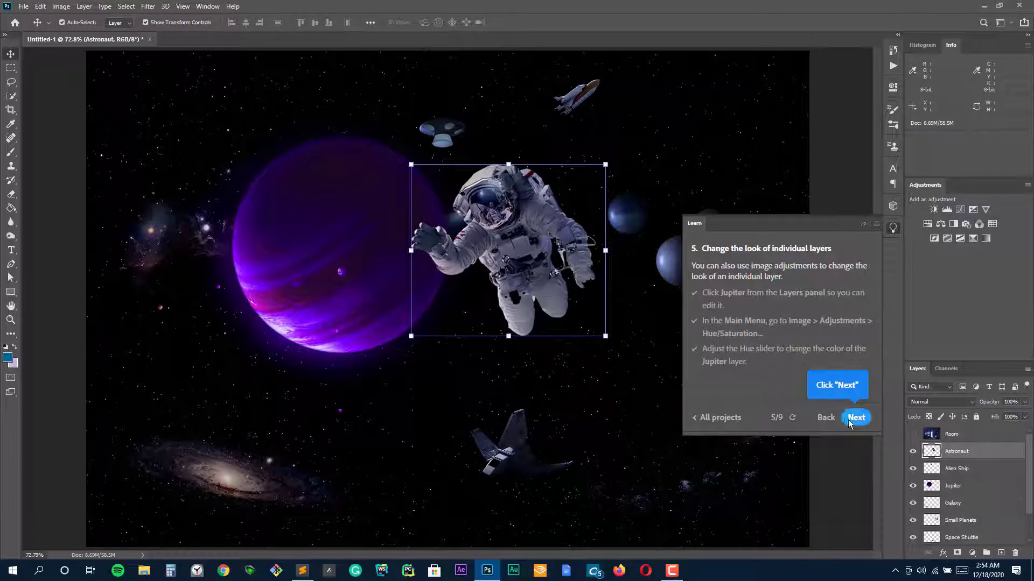
Step: Show the Room layer again, advance the tour to editing with tools, and select the Room layer
left_click(849, 419)
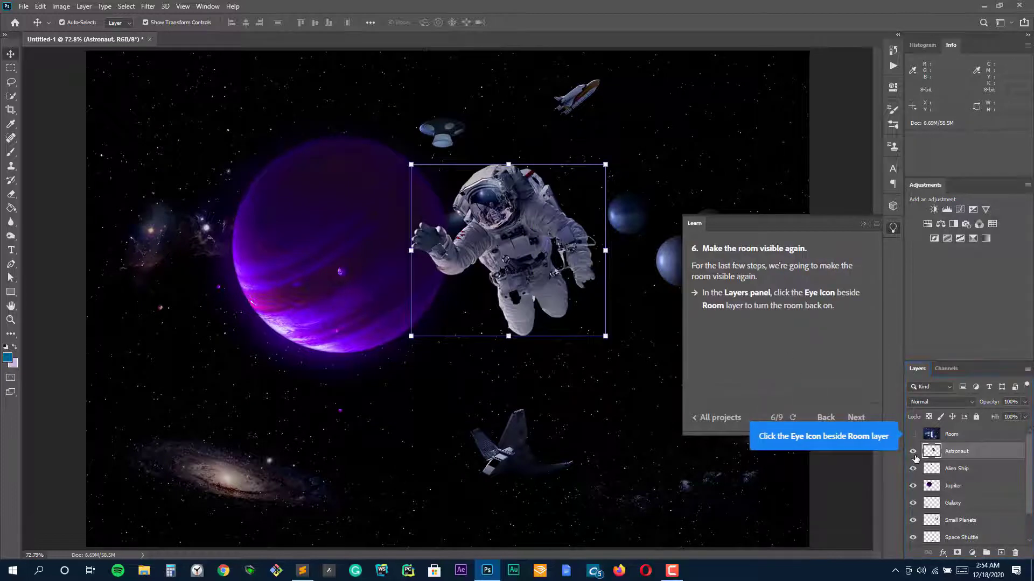
left_click(913, 434)
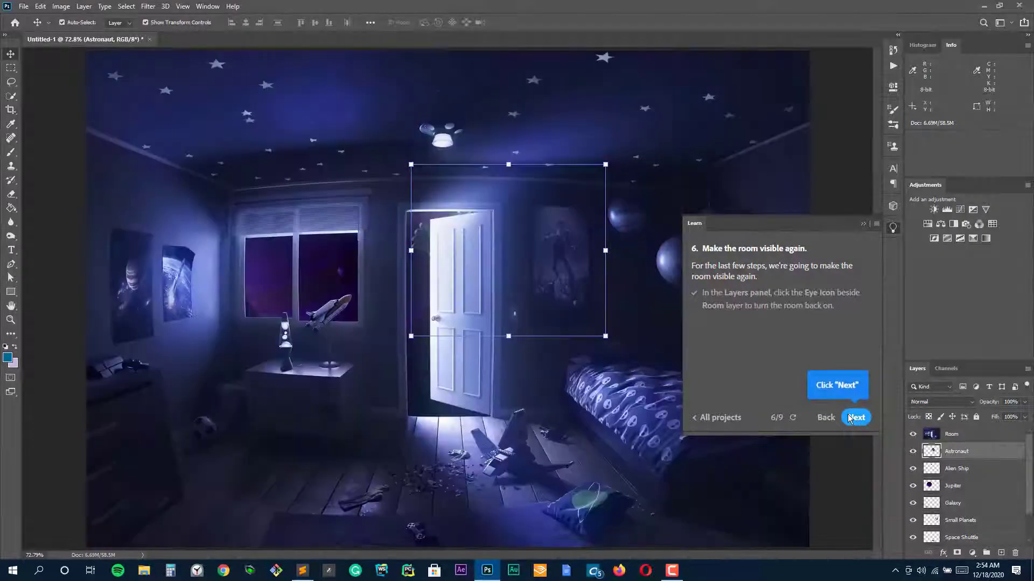
left_click(849, 417)
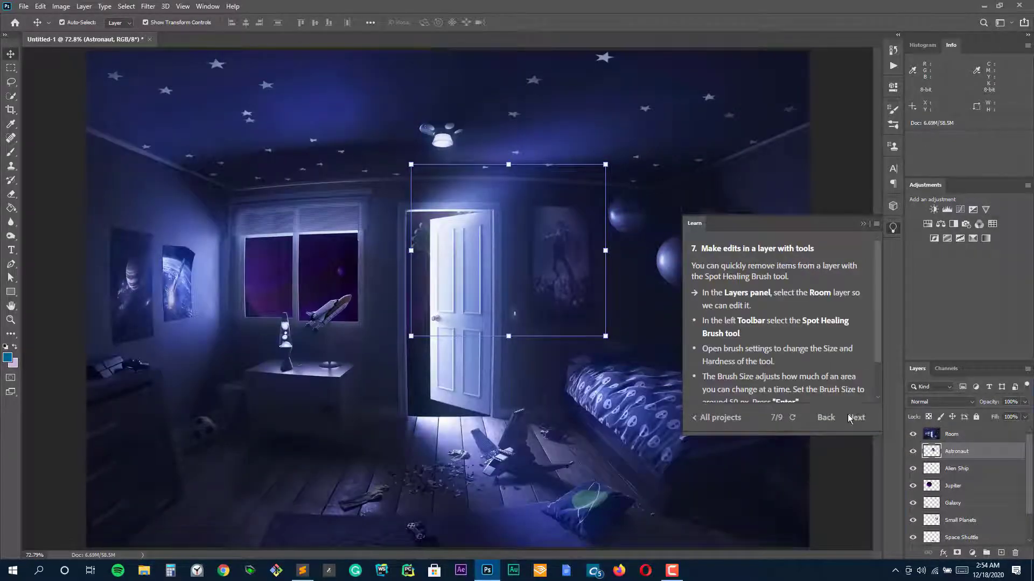
left_click(959, 442)
left_click_drag(464, 241, 505, 234)
key("ctrl+z")
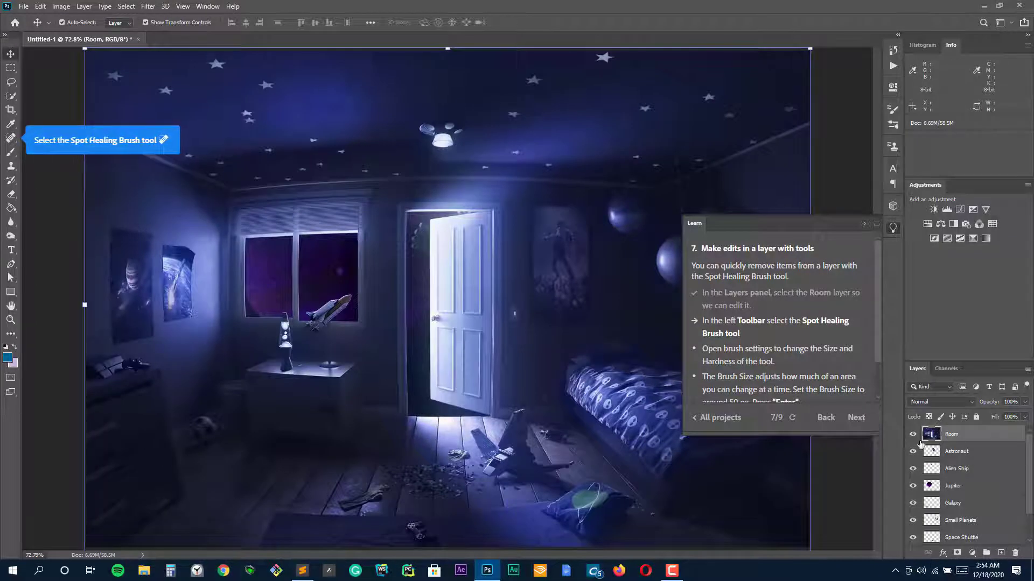
left_click(969, 453)
left_click(956, 434)
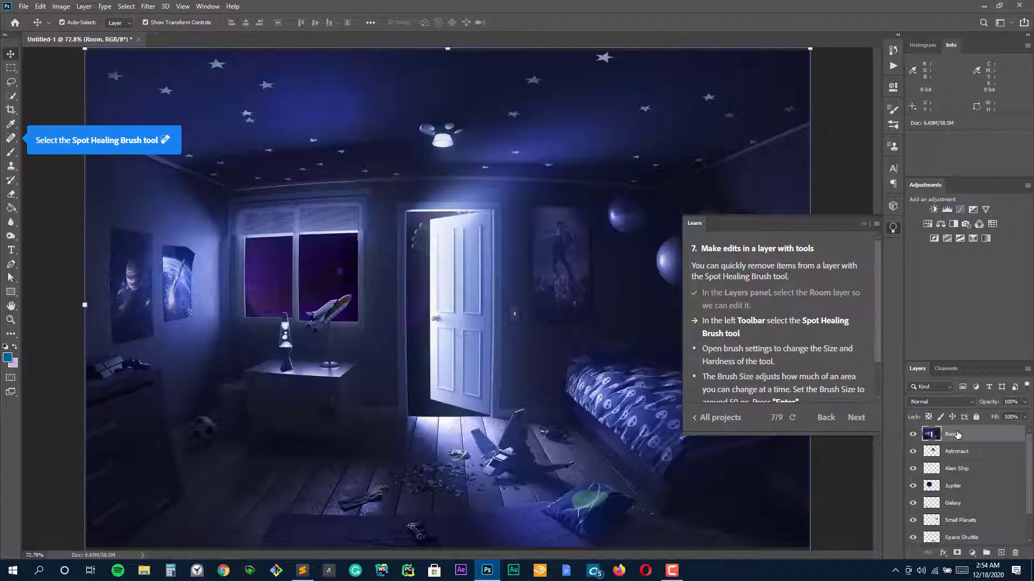
Step: Choose the Spot Healing Brush and enlarge it to cover a star
left_click(11, 139)
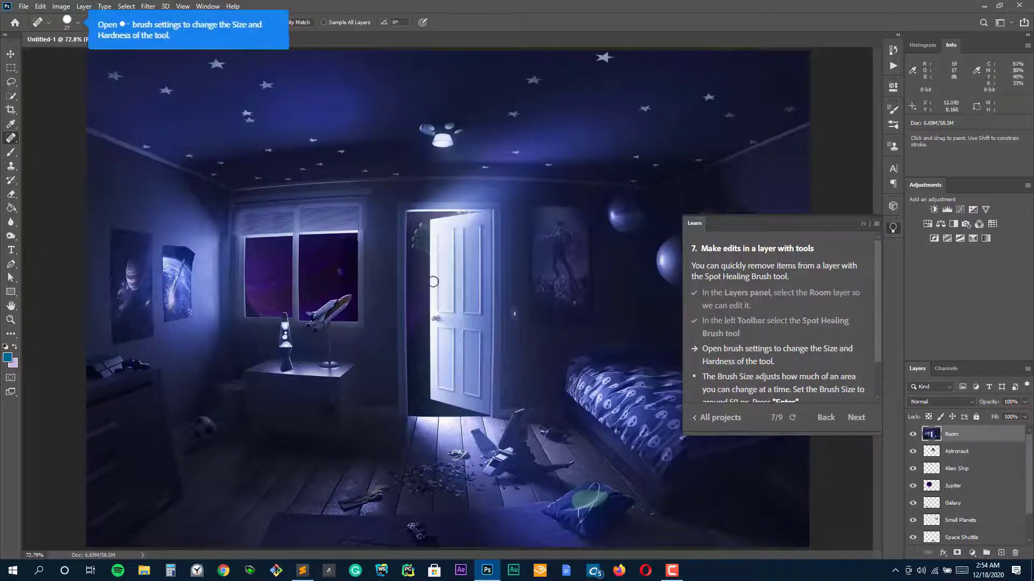
left_click(68, 22)
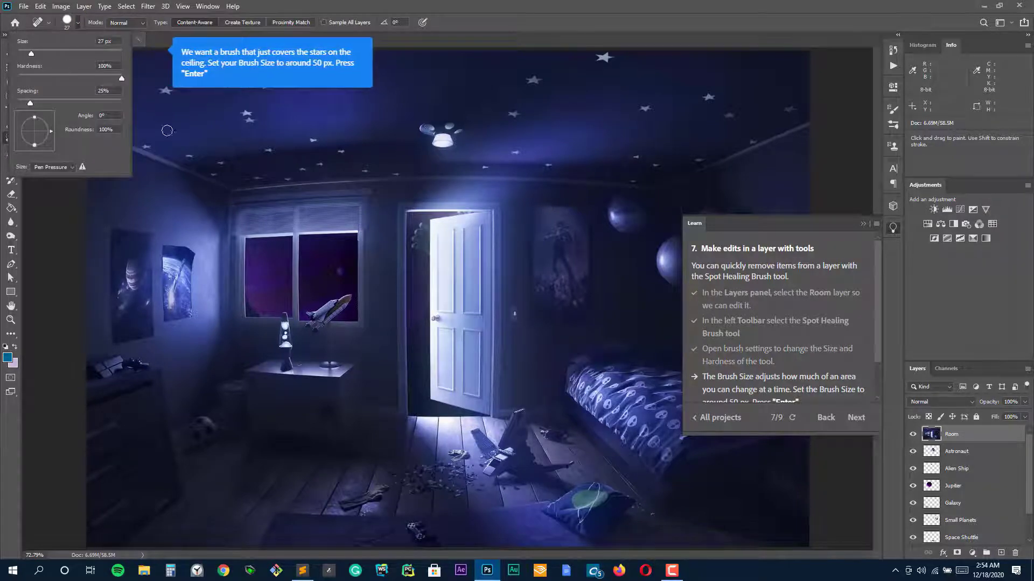
scroll(756, 353, "down", 2)
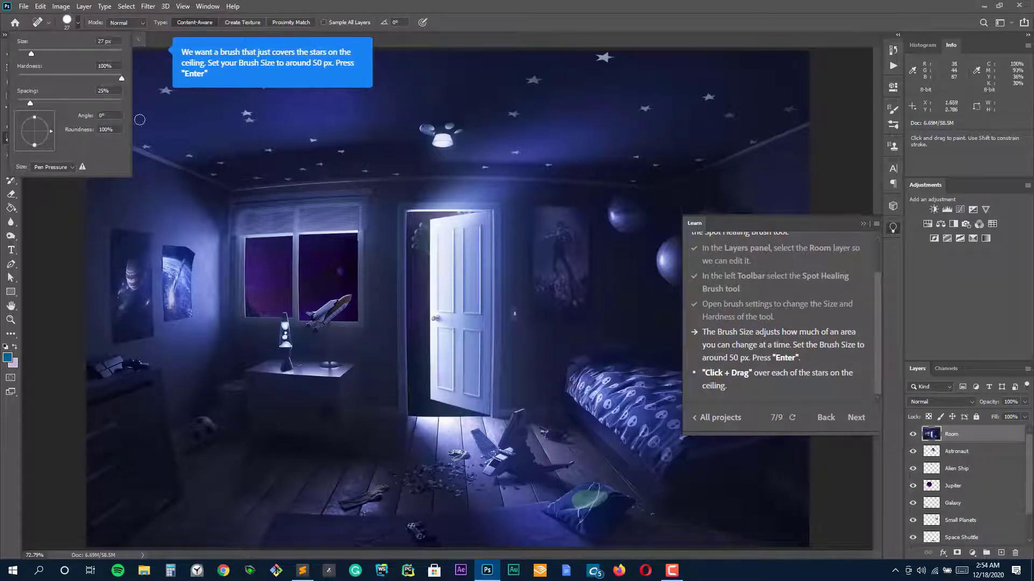
left_click_drag(31, 53, 44, 52)
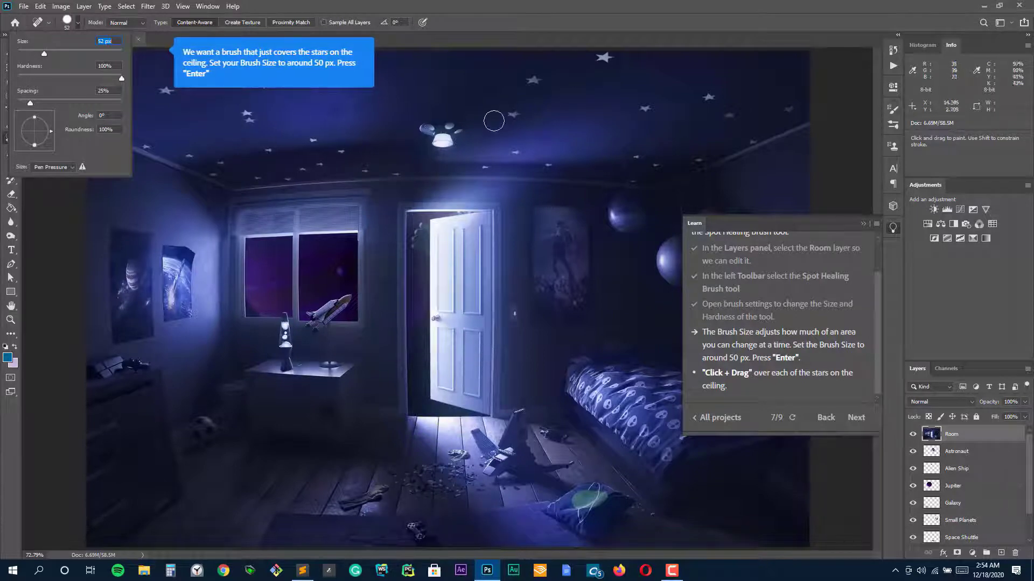
key("Return")
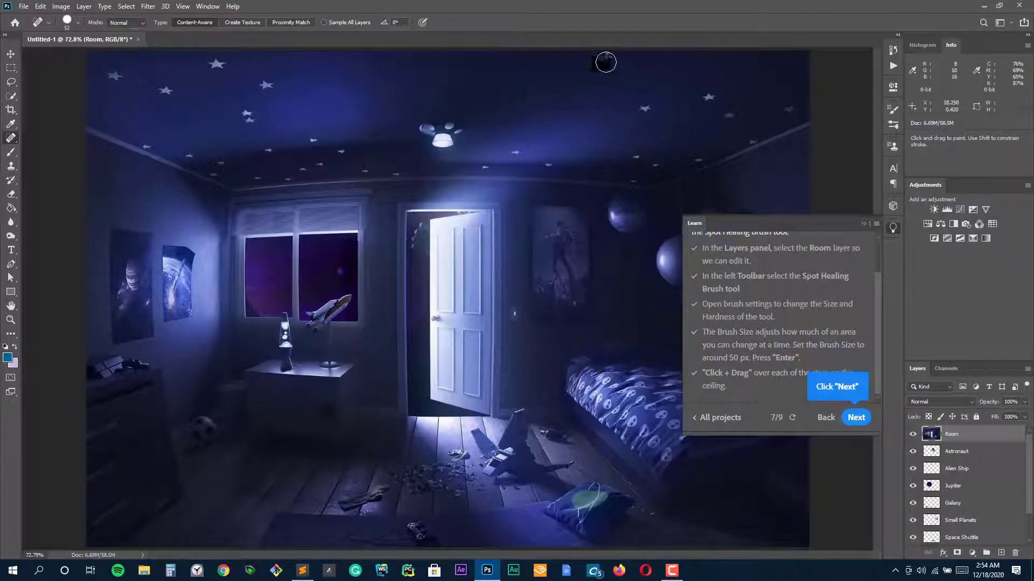
Step: Brush over the ceiling stars, including the middle row and the upper-left one, to erase them
left_click_drag(606, 62, 608, 63)
left_click_drag(704, 98, 729, 111)
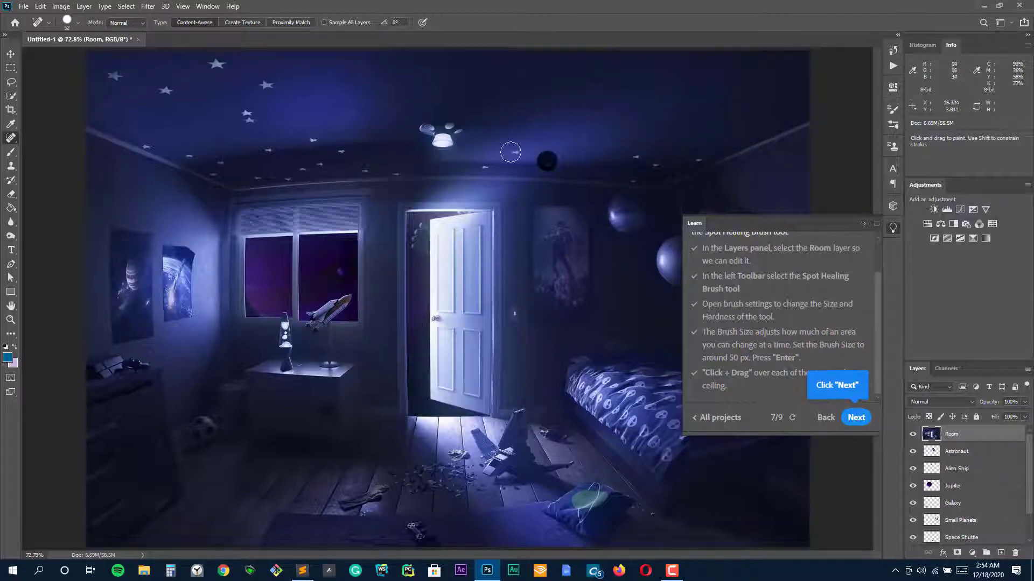
left_click(511, 153)
left_click_drag(377, 176, 355, 167)
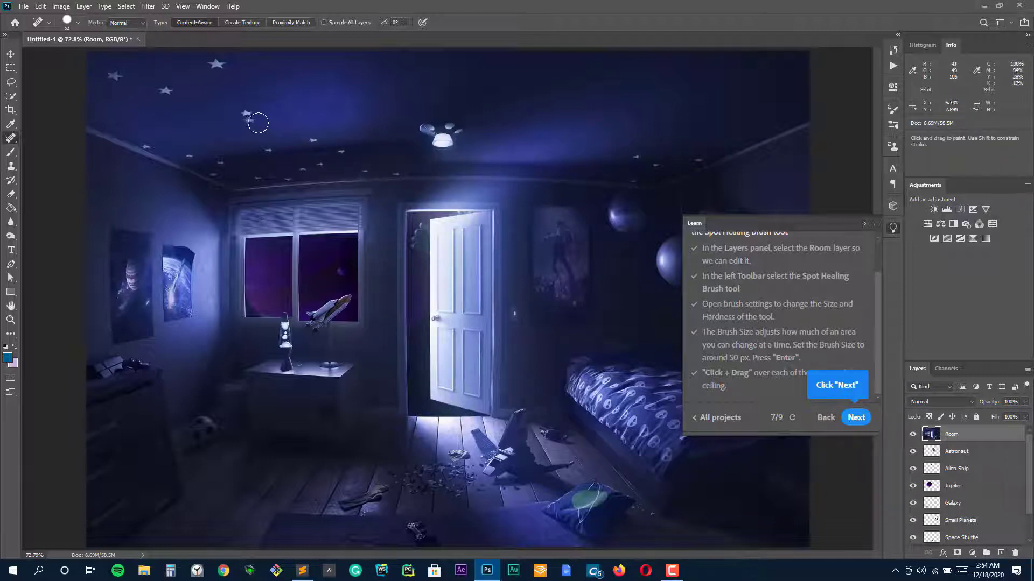
left_click_drag(181, 86, 170, 94)
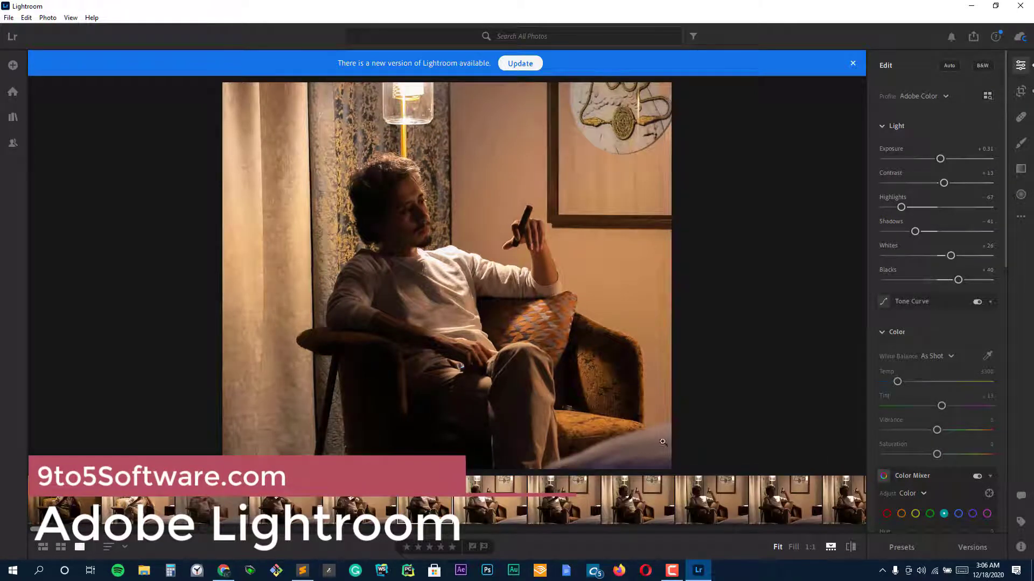
Step: Raise the portrait's exposure, pull Highlights to -100, and lower Shadows and Whites
mouse_move(941, 160)
left_mouse_down()
mouse_move(954, 159)
mouse_move(967, 190)
mouse_move(945, 158)
mouse_move(940, 184)
mouse_move(948, 159)
left_mouse_up()
left_click(852, 63)
left_click_drag(897, 208, 935, 233)
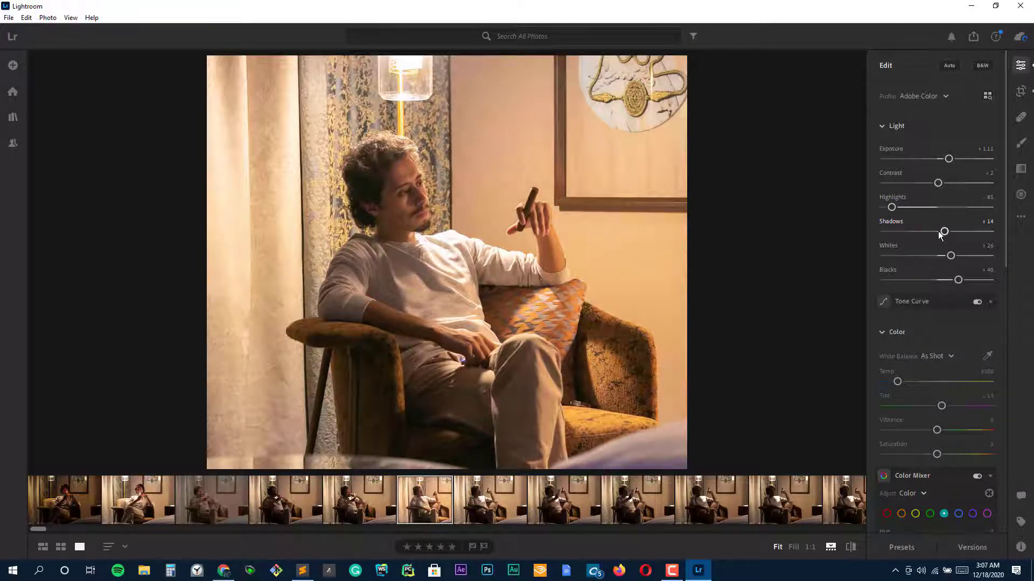
left_click_drag(944, 232, 884, 232)
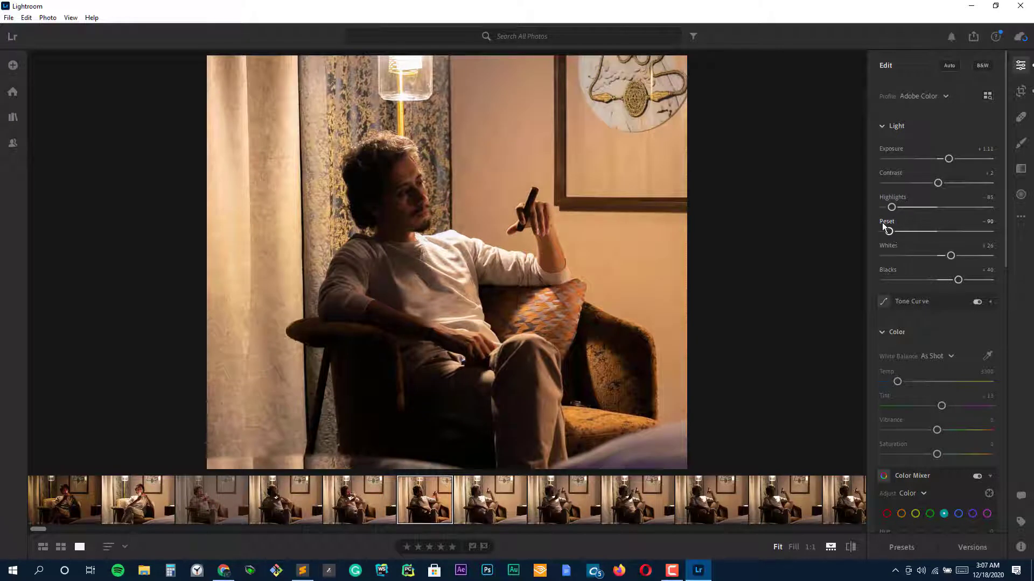
left_click_drag(950, 255, 963, 285)
scroll(937, 323, "down", 3)
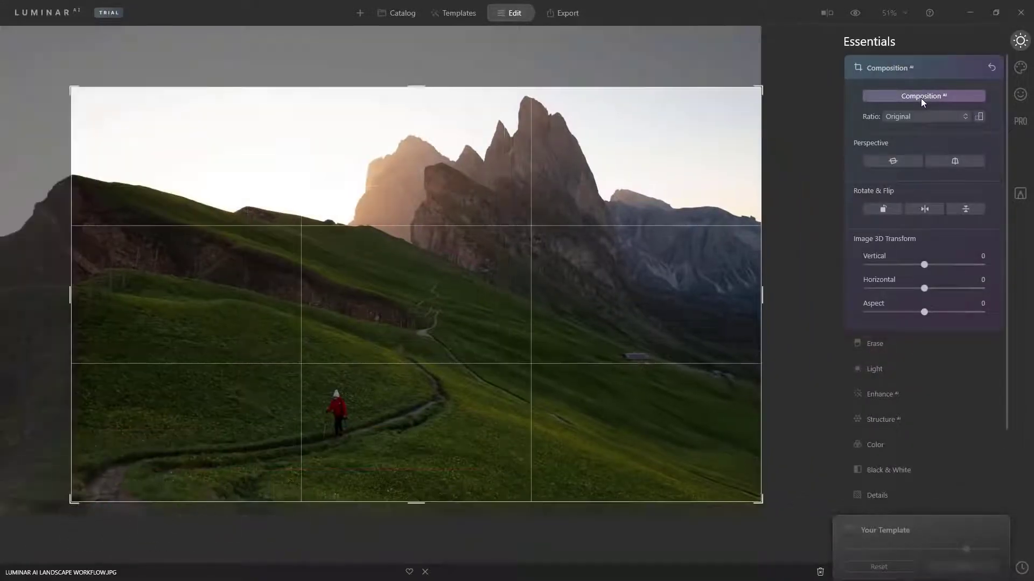
Step: Close Composition AI and, under Landscape, set Dehaze to 37 and Foliage Enhancer to 10
left_click(921, 96)
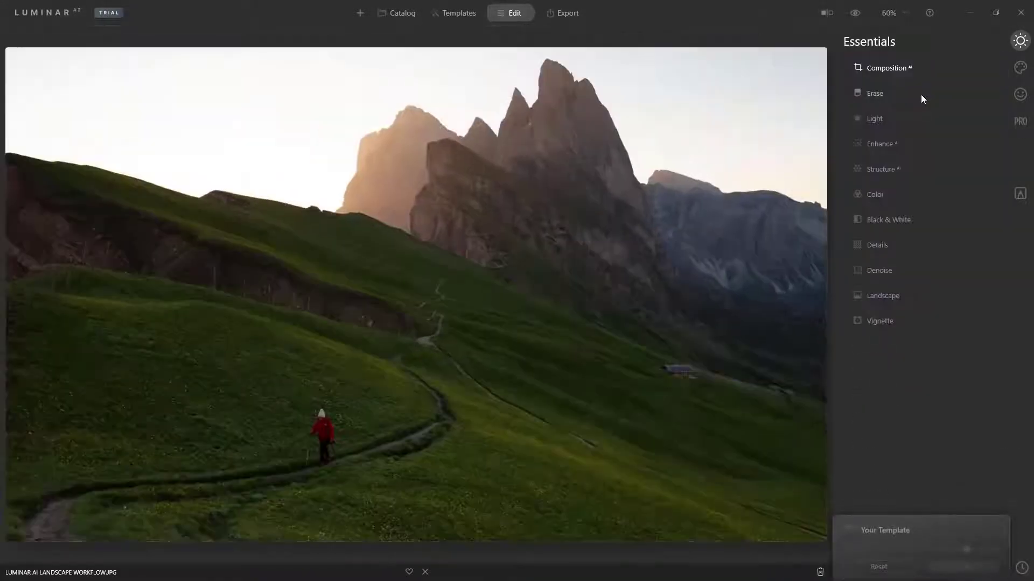
left_click(891, 294)
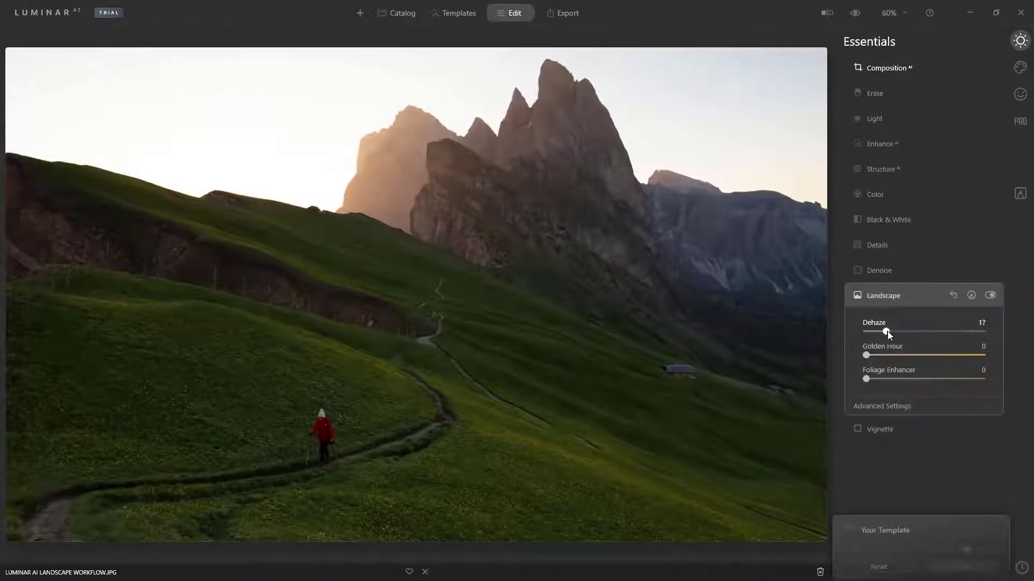
left_click_drag(906, 331, 909, 331)
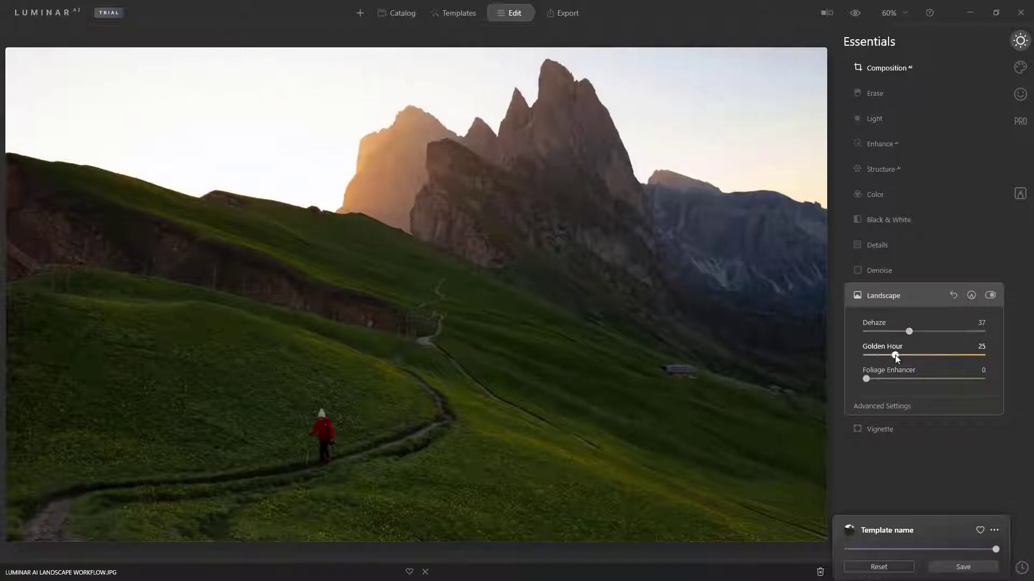
left_click_drag(876, 379, 877, 379)
Step: Replace the sky with Dramatic Sunset 5 in Sky AI
left_click(1020, 68)
left_click(905, 67)
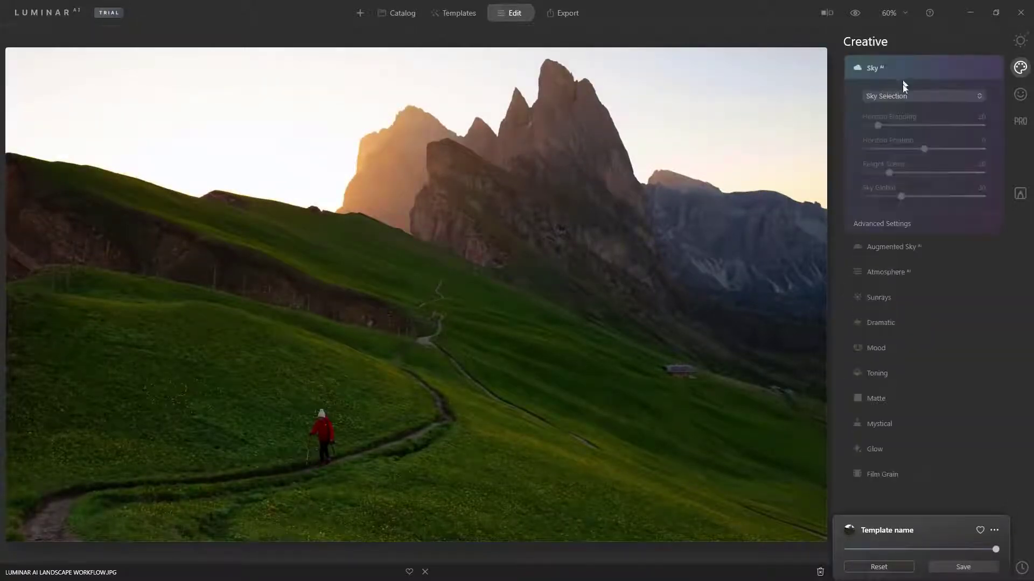
left_click(901, 95)
scroll(912, 466, "down", 2)
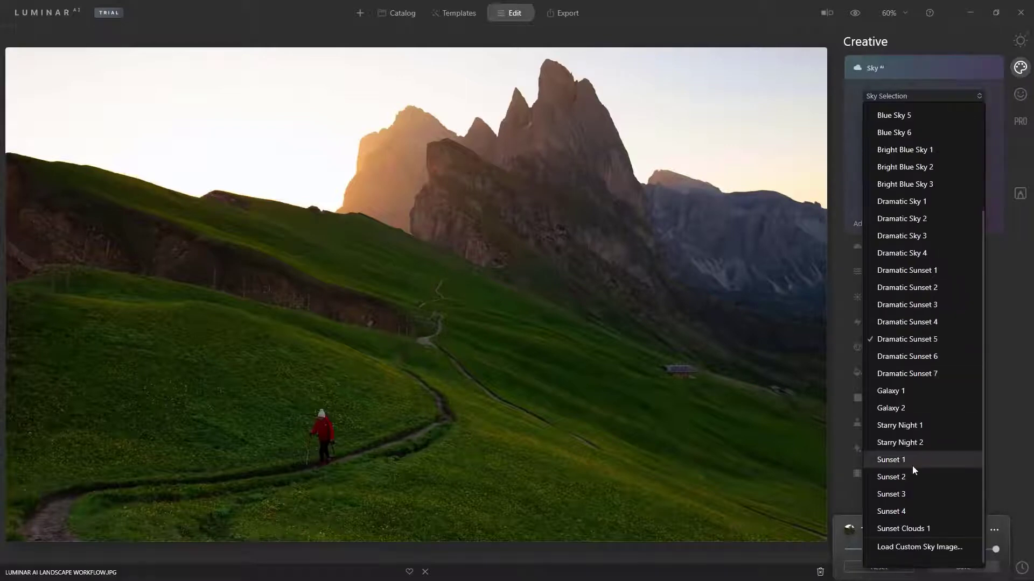
left_click(930, 337)
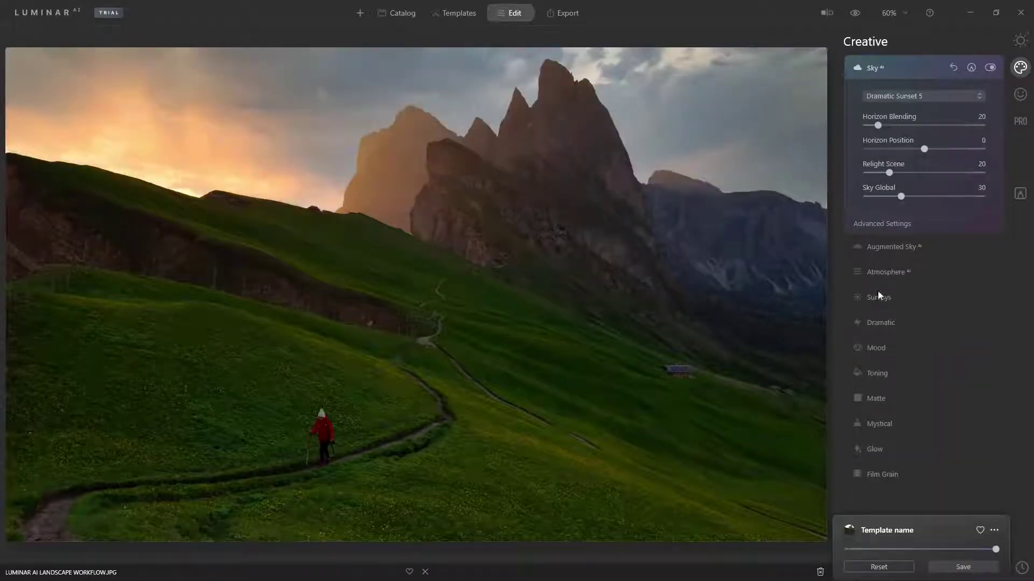
Step: Add sun rays centred on the left ridge with Amount 14 and more Penetration
left_click(882, 298)
left_click(915, 172)
left_click(199, 193)
left_click_drag(861, 203, 881, 208)
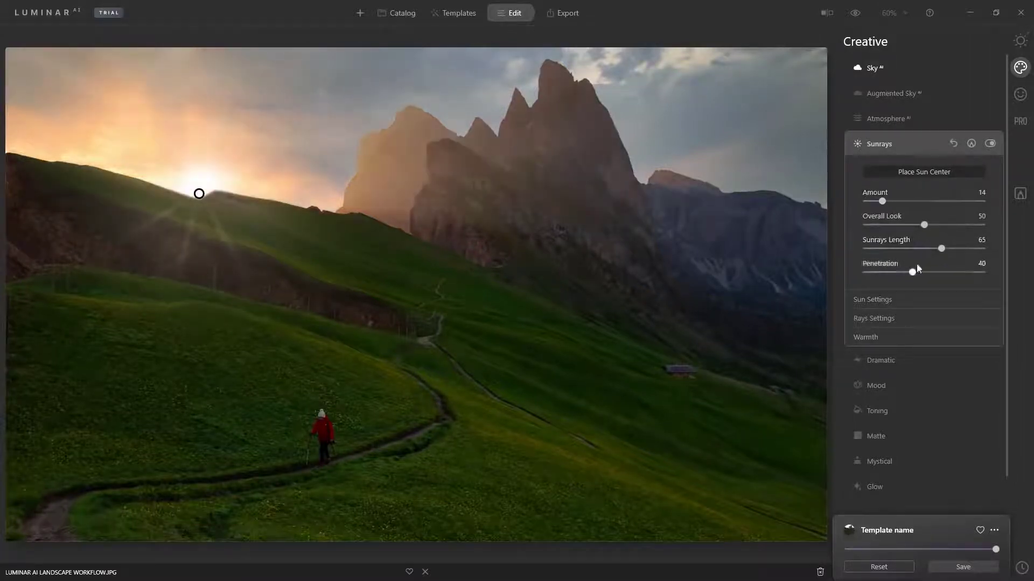
left_click_drag(914, 272, 943, 274)
Step: Fill the valley with Haze atmosphere at Amount 100 and deeper Depth
left_click(887, 119)
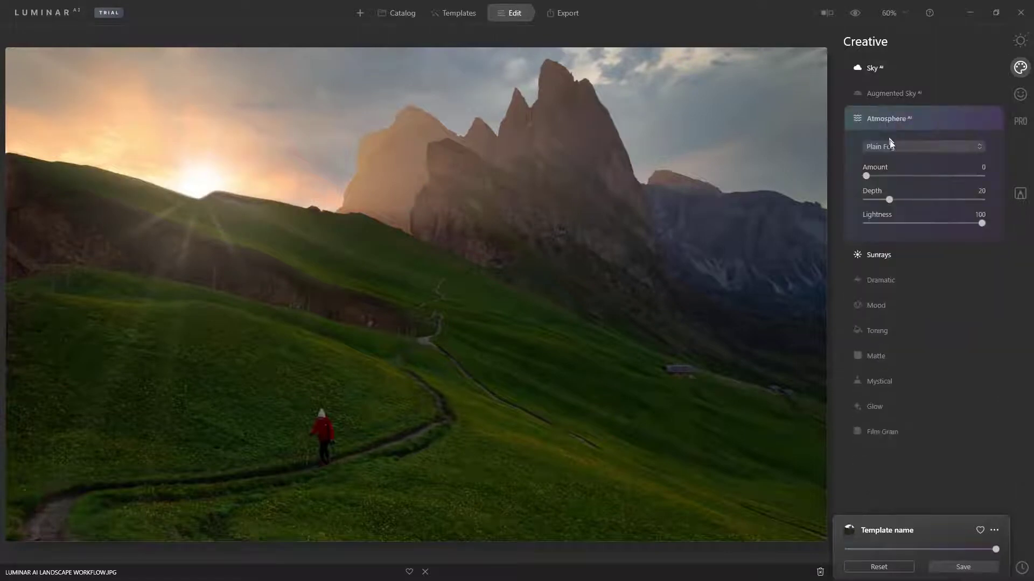
left_click(890, 146)
left_click(904, 248)
left_click_drag(868, 176, 981, 176)
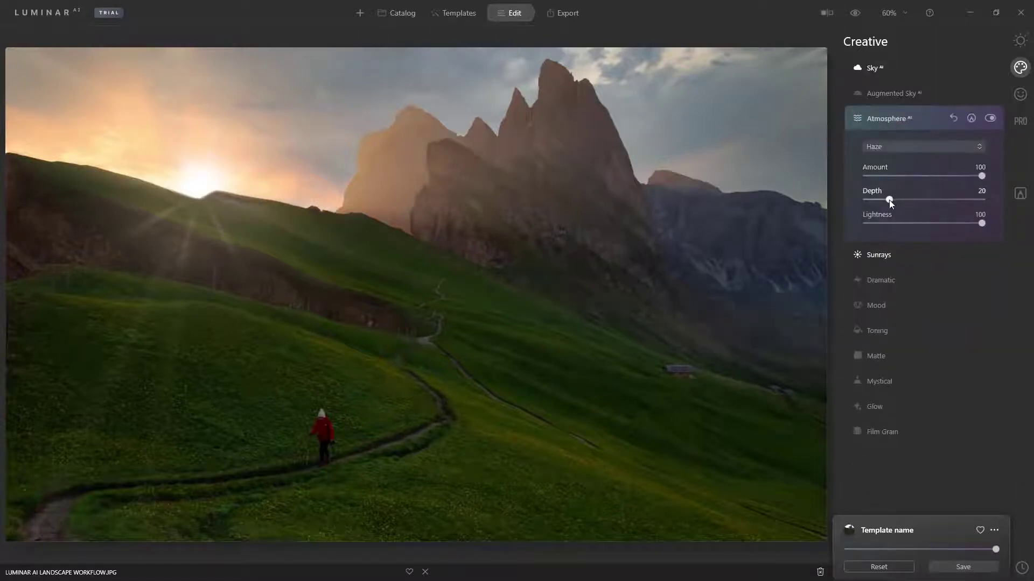
left_click_drag(890, 199, 935, 207)
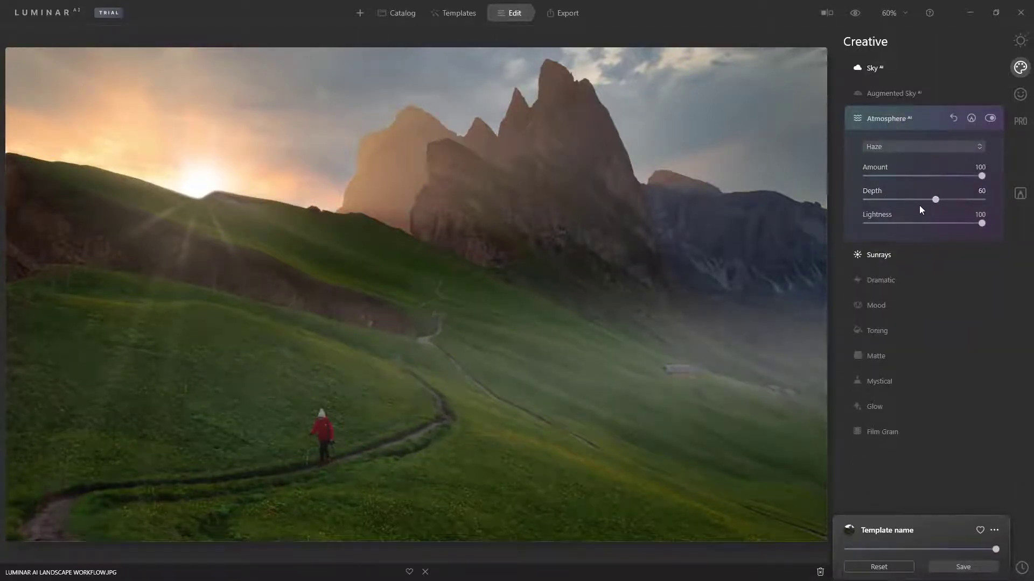
Step: Raise Enhance AI Accent to 30
left_click(1020, 41)
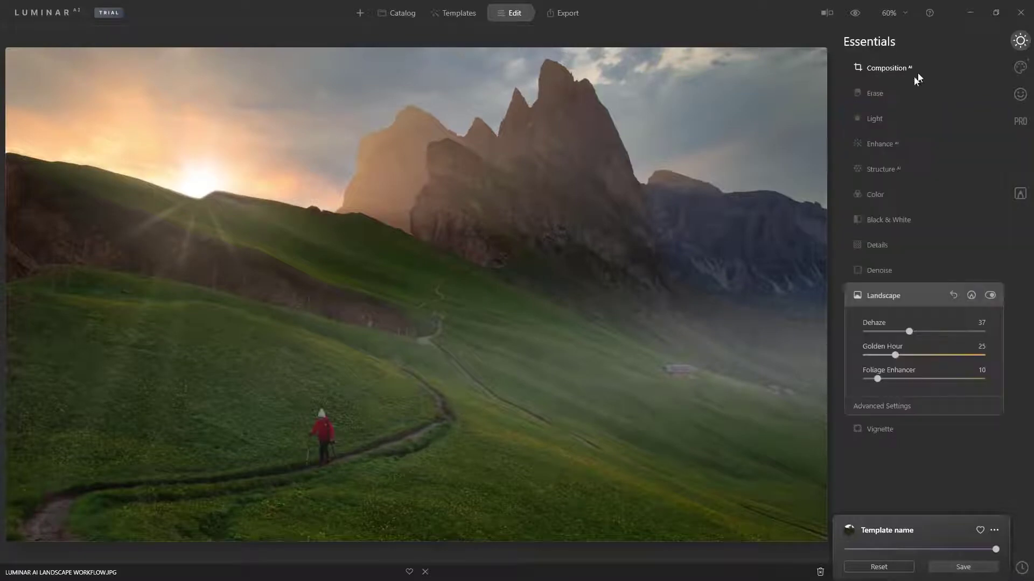
left_click(883, 142)
left_click_drag(866, 179, 900, 183)
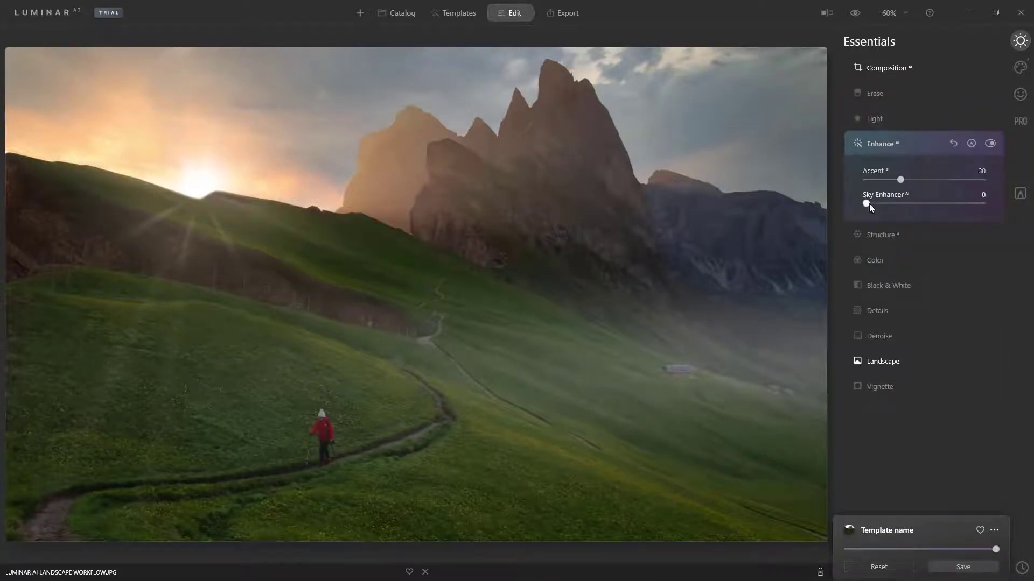
Step: Set Supercontrast Highlights 40/28, Midtones 32/5 and Shadows contrast and balance 20
left_click(1020, 121)
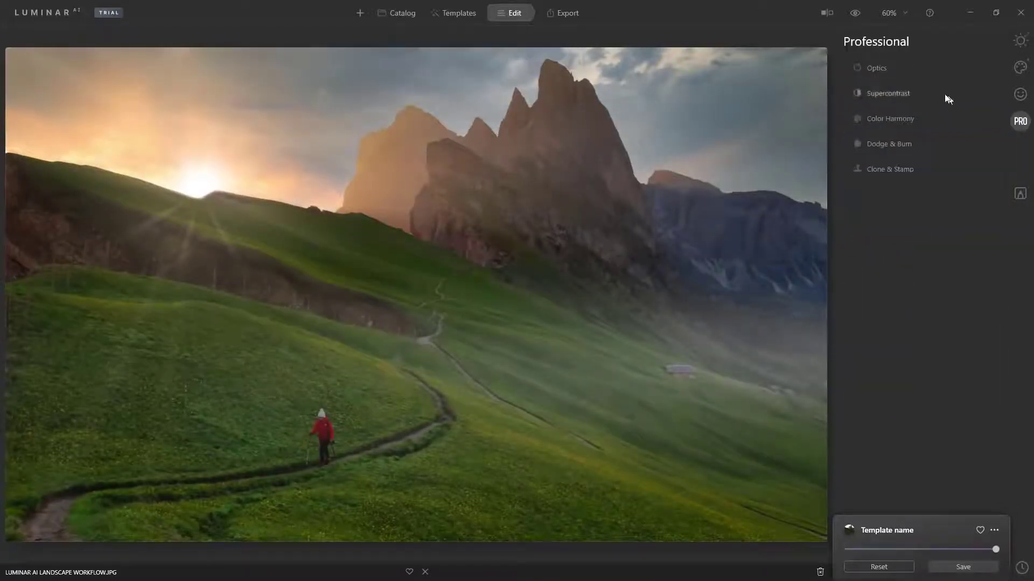
left_click(915, 87)
left_click_drag(870, 127, 938, 153)
left_click_drag(866, 189, 926, 213)
left_click_drag(867, 249, 935, 274)
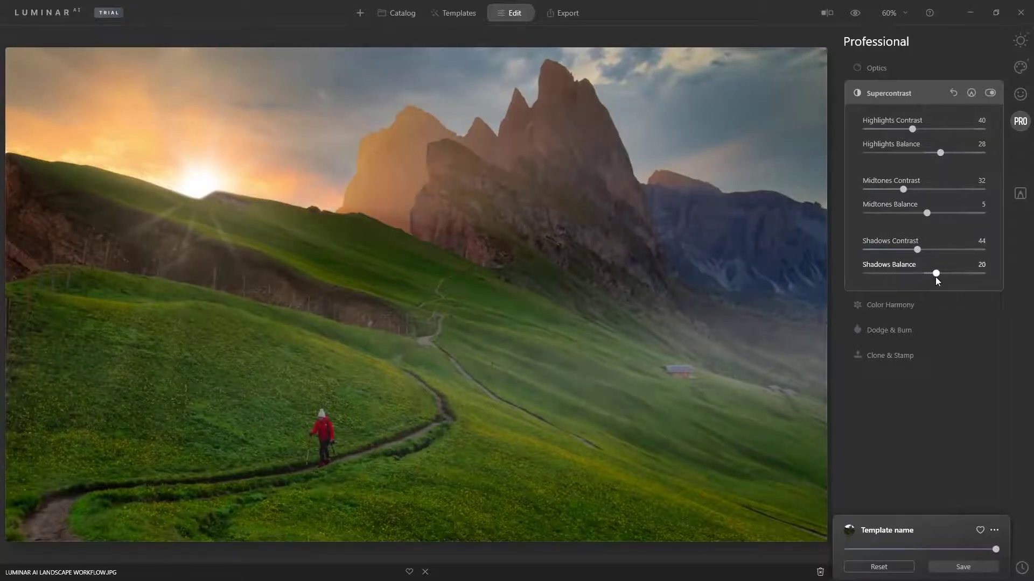
Step: Compare the edit with the original using the preview toggle and before/after split view
left_click(854, 13)
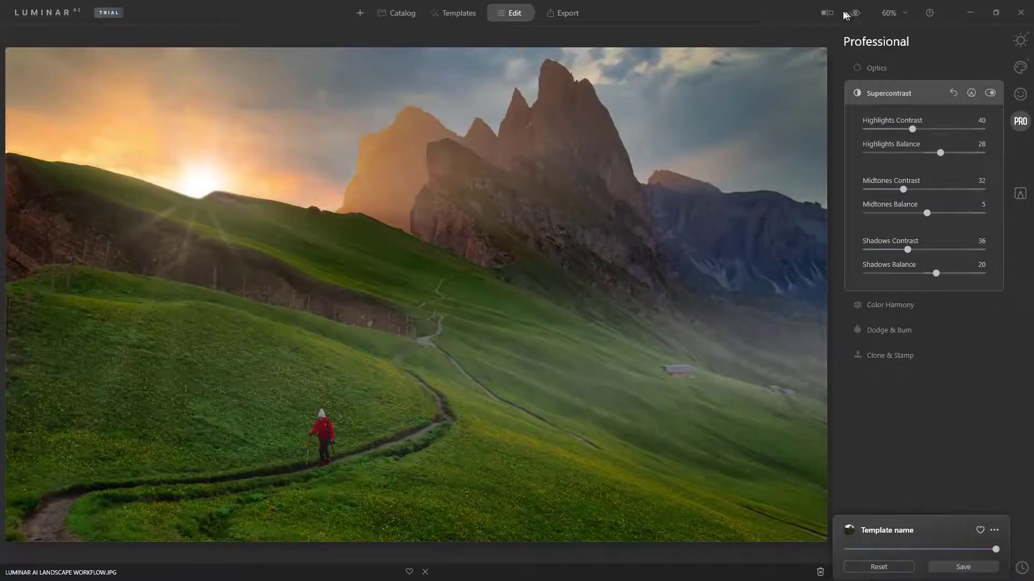
left_click(827, 13)
left_click_drag(150, 256, 54, 256)
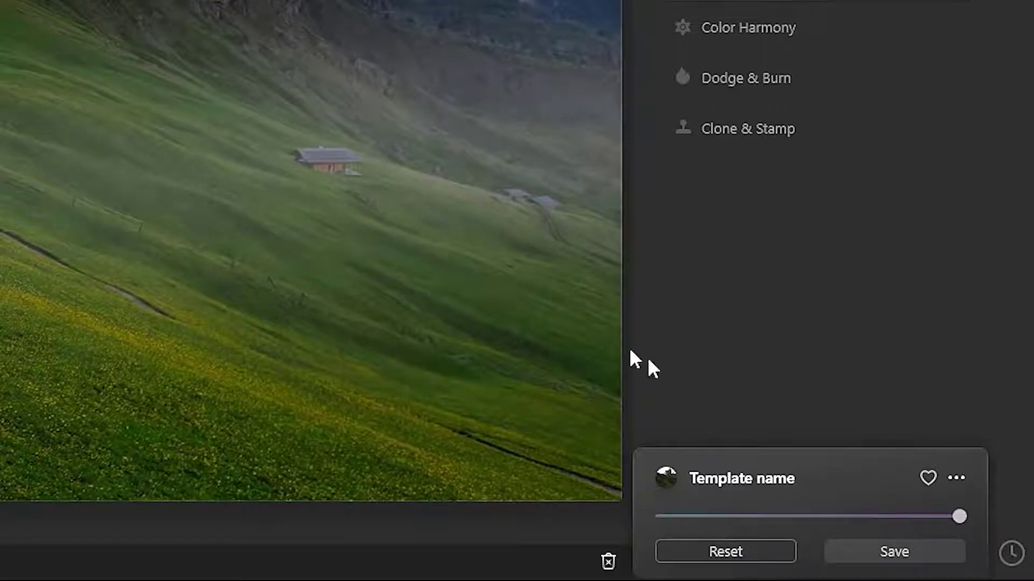
Step: Save the current look as a template named 'My Beautiful Sunset'
left_click(956, 478)
left_click(918, 373)
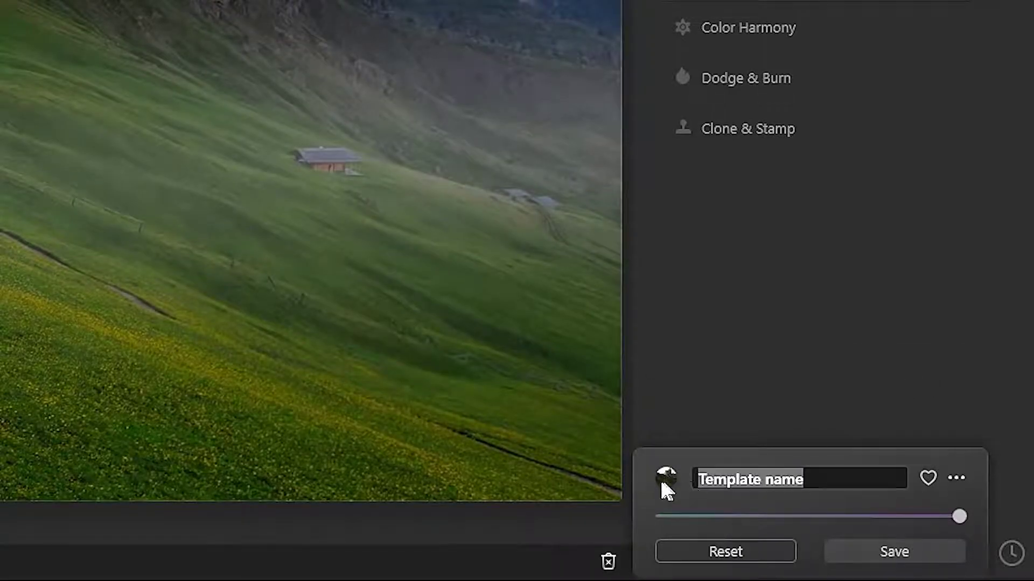
type("My Beautiful Sunset")
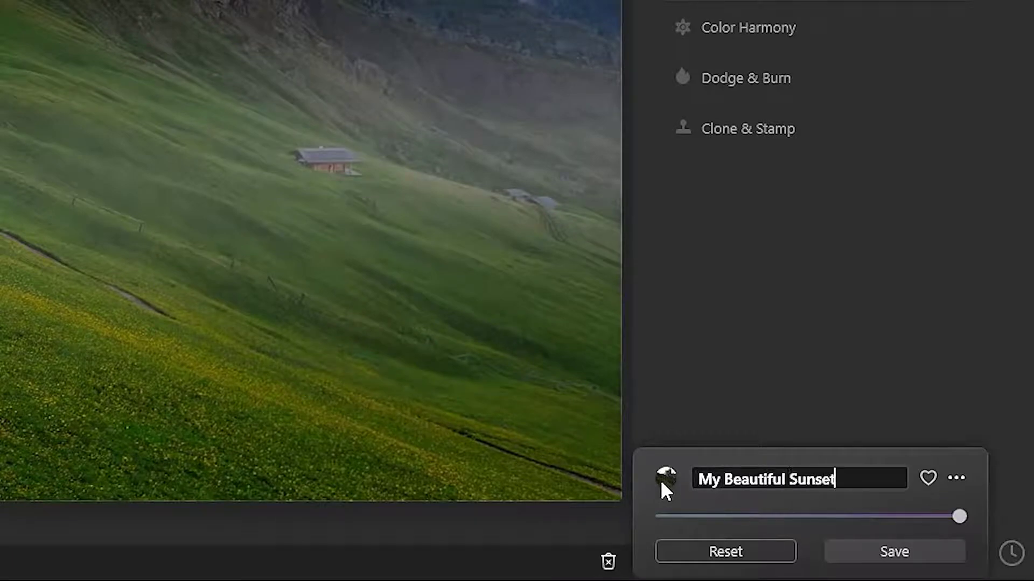
left_click(894, 555)
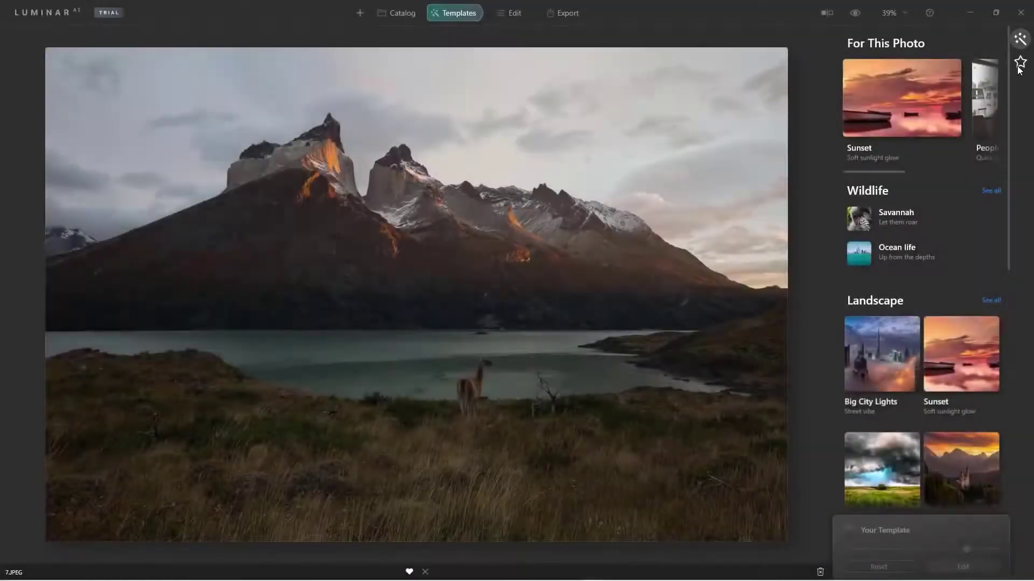
Step: Apply My Beautiful Sunset from My Collection to the lake photo and switch off its sun rays
left_click(1019, 65)
left_click(910, 115)
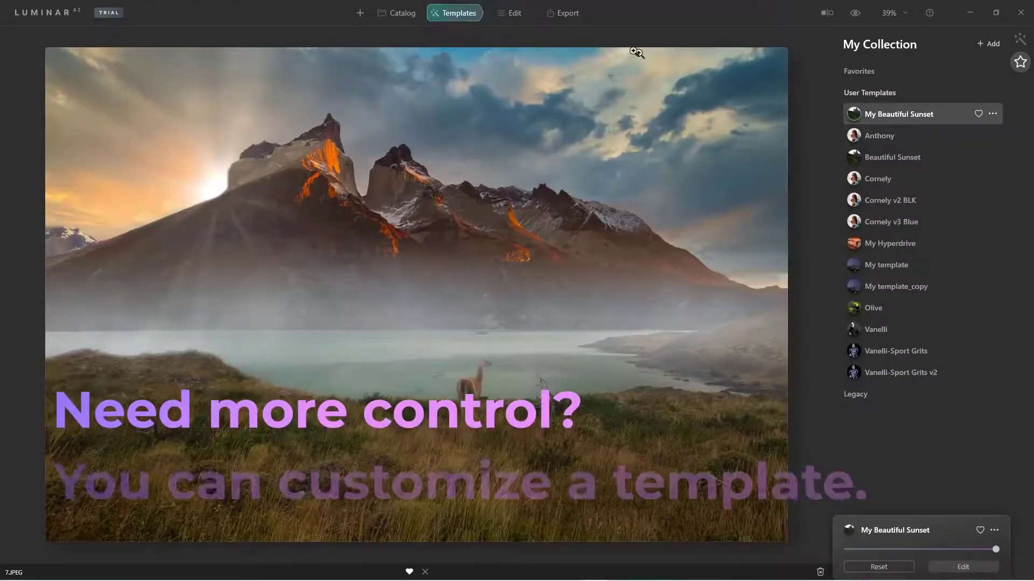
left_click(518, 14)
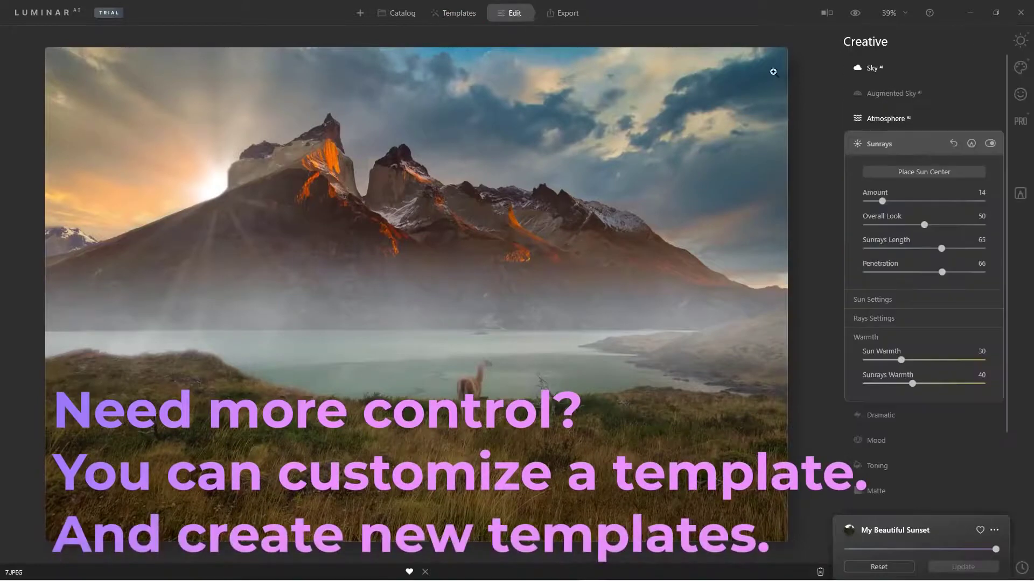
left_click(990, 143)
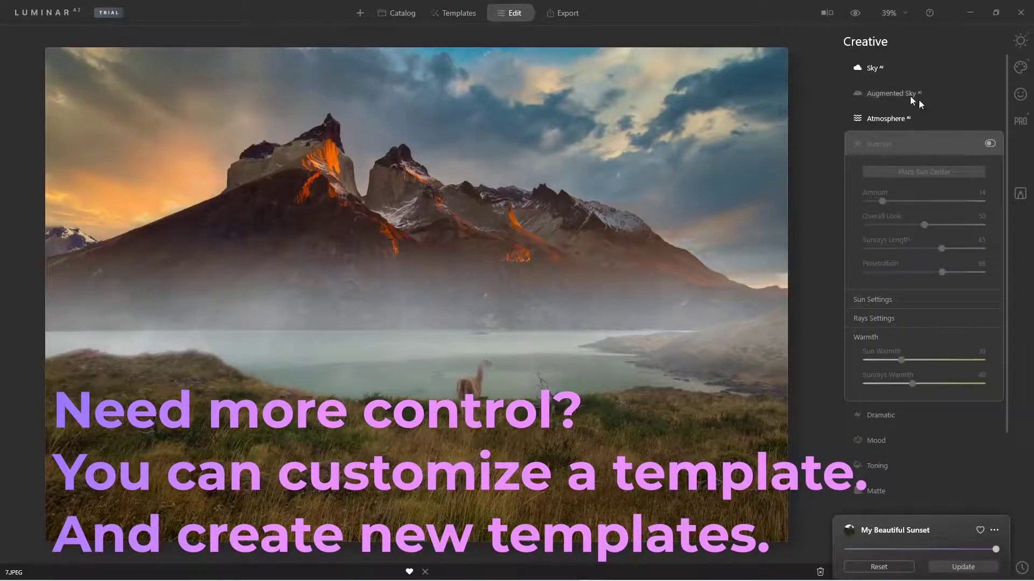
left_click(867, 67)
scroll(886, 187, "down", 5)
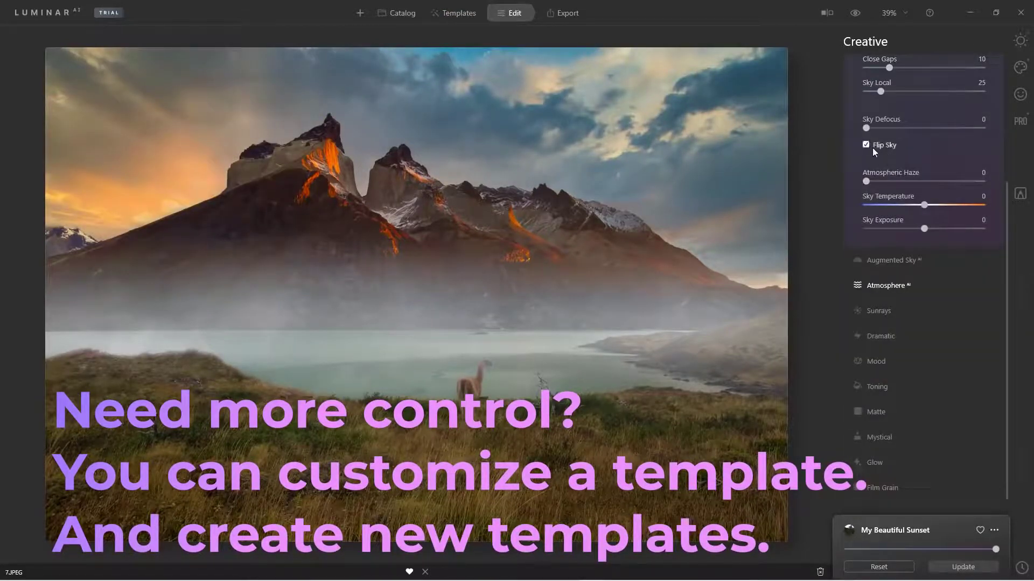